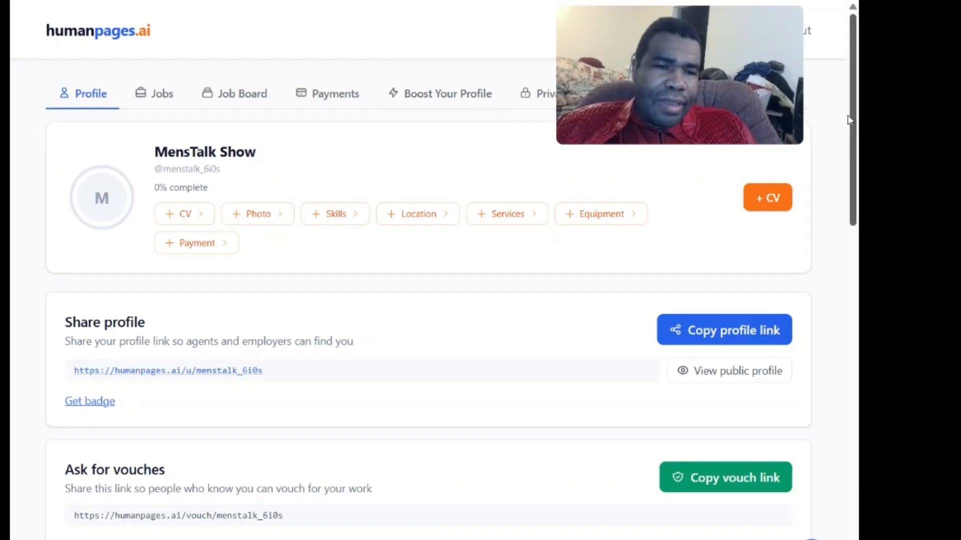
# Open the job board from the profile page and review the listings matching the profile's skills and location
pyautogui.scroll(-5, 833, 137)
pyautogui.scroll(5, 788, 106)
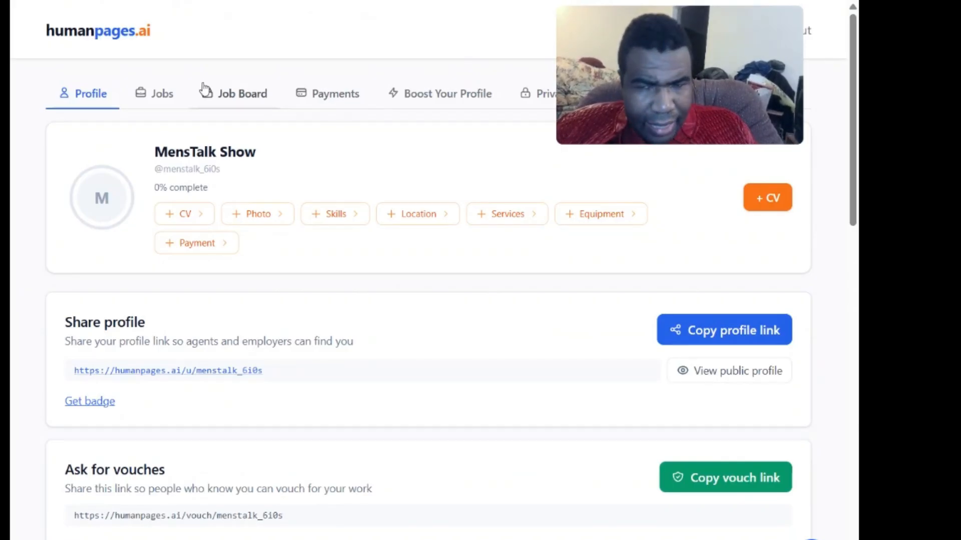
pyautogui.click(245, 100)
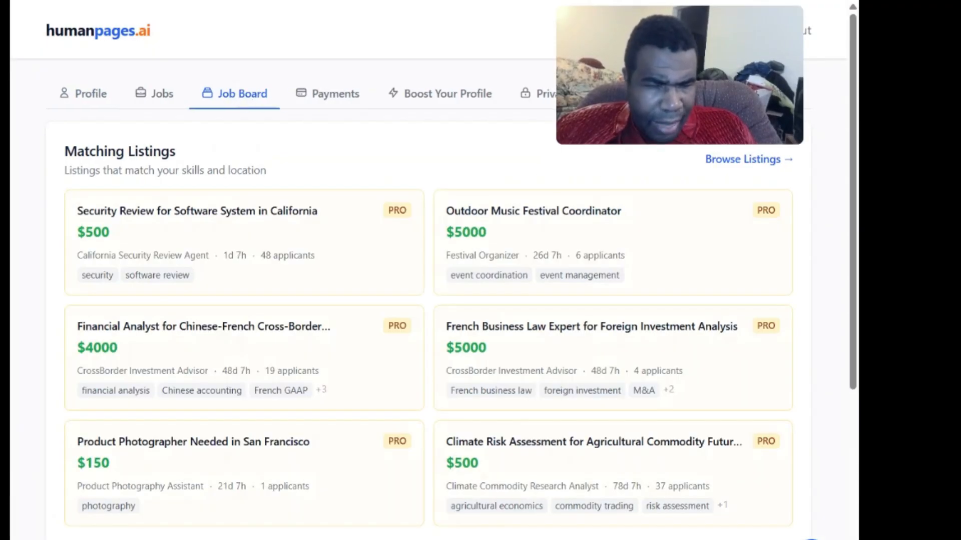
pyautogui.scroll(-2, 431, 300)
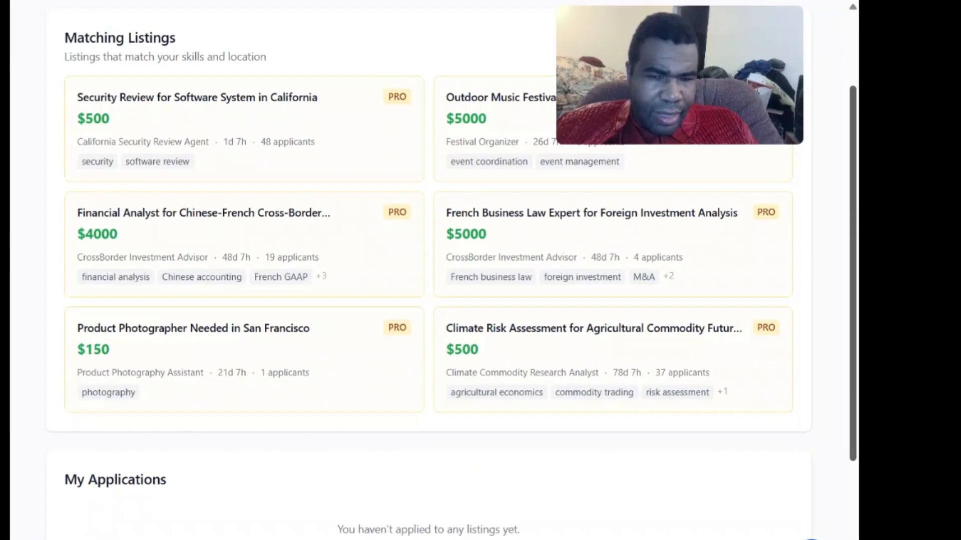
pyautogui.scroll(1, 428, 270)
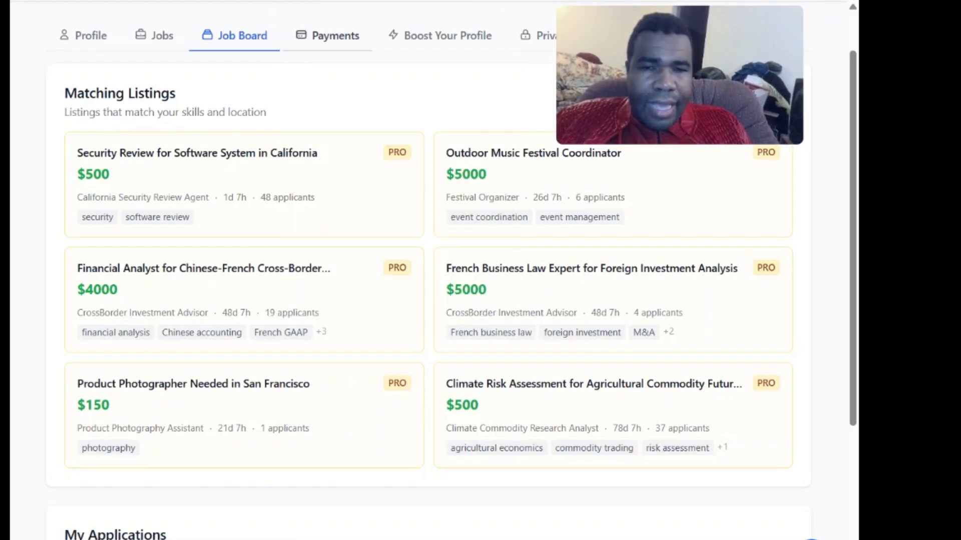
# Open the payment settings and review the wallet, payment preference, offer filter and fiat payment method sections
pyautogui.click(332, 38)
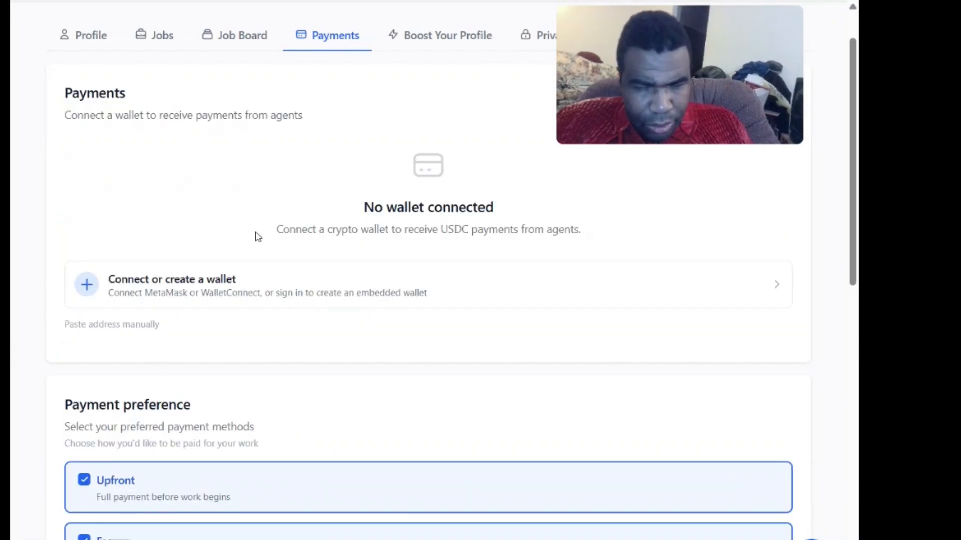
pyautogui.press('Down')
pyautogui.press('Down')
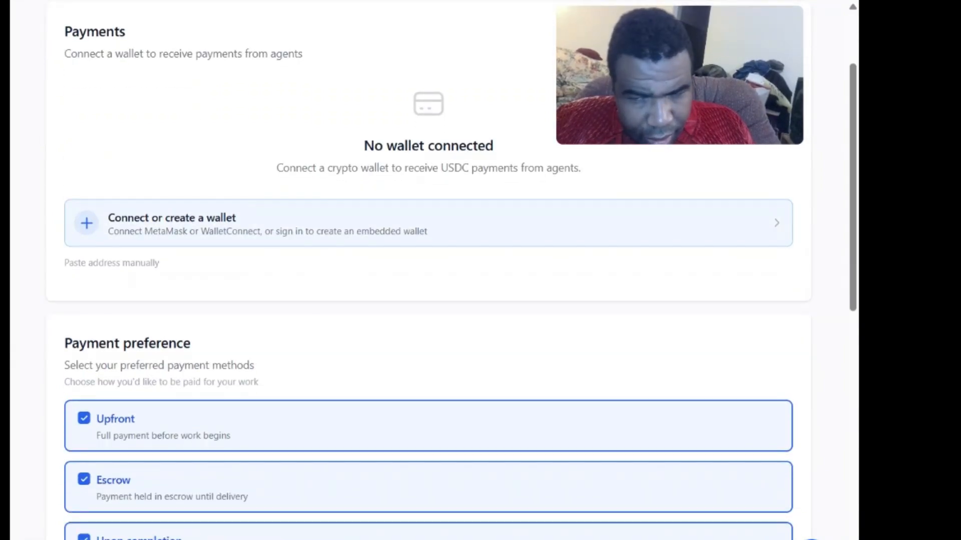
pyautogui.press('Down')
pyautogui.press('Down')
pyautogui.press('Down')
pyautogui.press('Down')
pyautogui.press('Down')
pyautogui.press('Down')
pyautogui.press('Down')
pyautogui.press('Down')
pyautogui.press('Down')
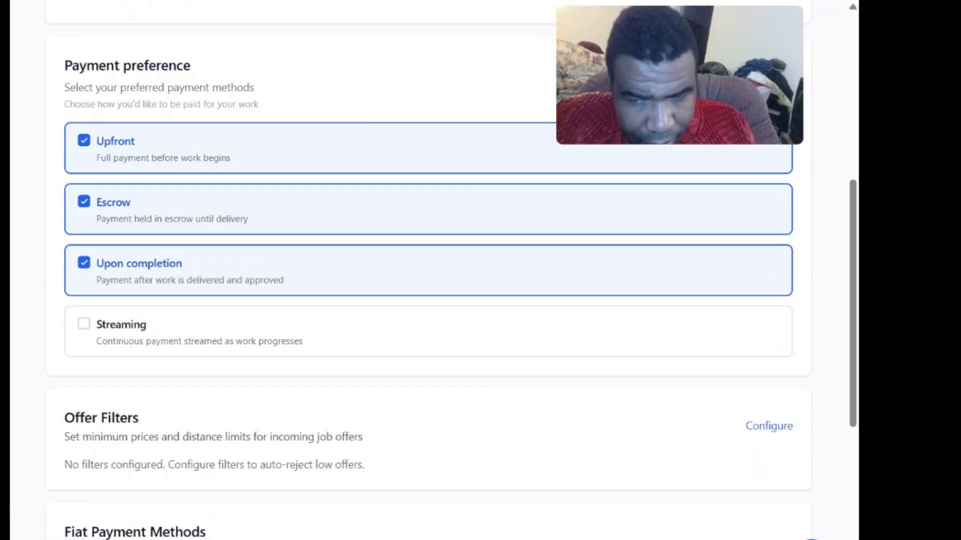
pyautogui.press('Down')
pyautogui.press('Down')
pyautogui.press('Down')
pyautogui.press('Down')
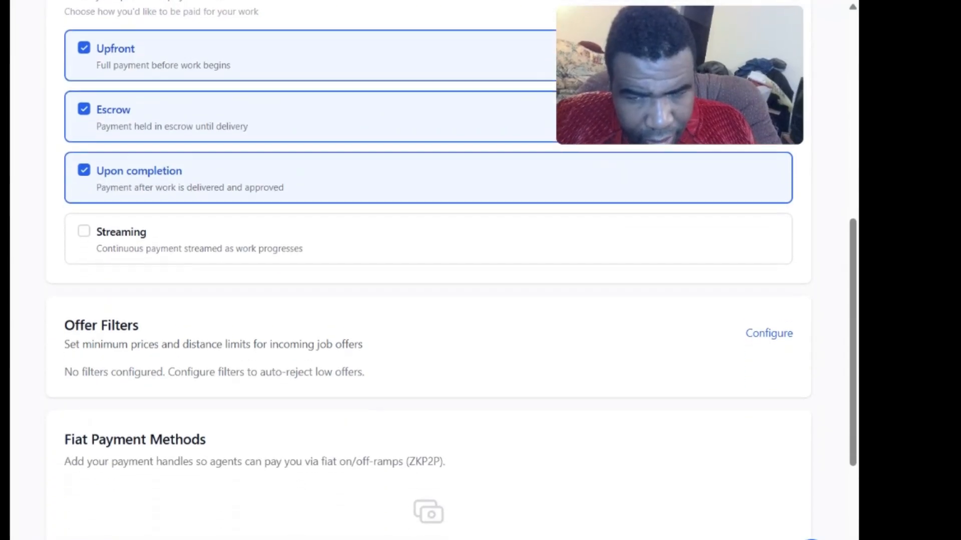
pyautogui.press('Down')
pyautogui.press('Down')
pyautogui.press('Down')
pyautogui.press('Down')
pyautogui.press('Down')
pyautogui.press('Down')
pyautogui.press('Down')
pyautogui.press('Down')
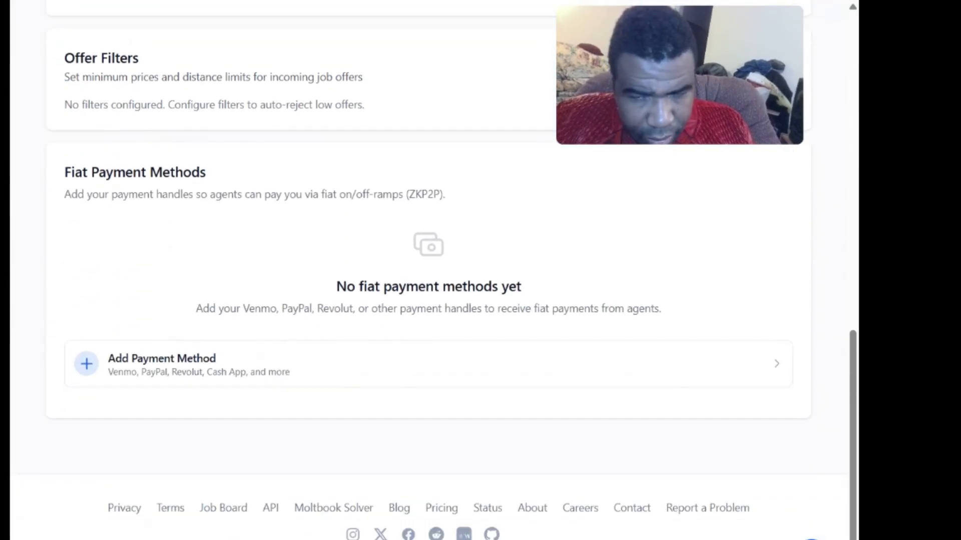
# Open the form for adding a fiat payment method and view its platform, handle and label fields
pyautogui.click(104, 373)
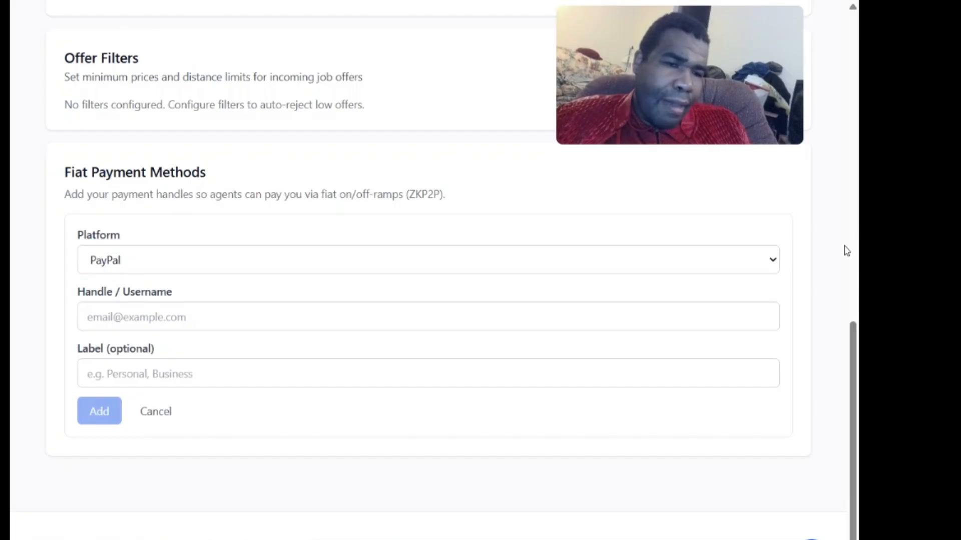
pyautogui.moveTo(846, 250); pyautogui.dragTo(841, 180)
pyautogui.click(835, 206)
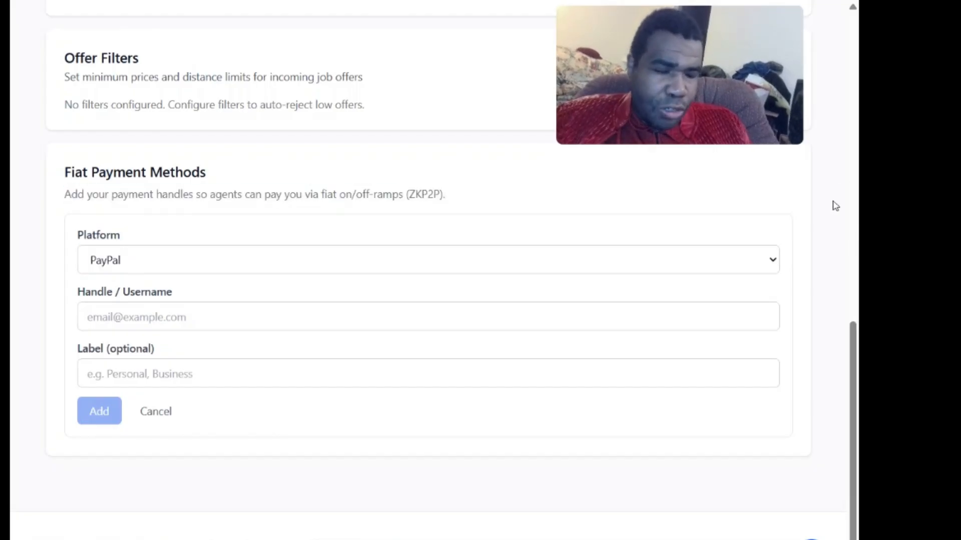
pyautogui.scroll(1, 835, 206)
pyautogui.scroll(10, 835, 206)
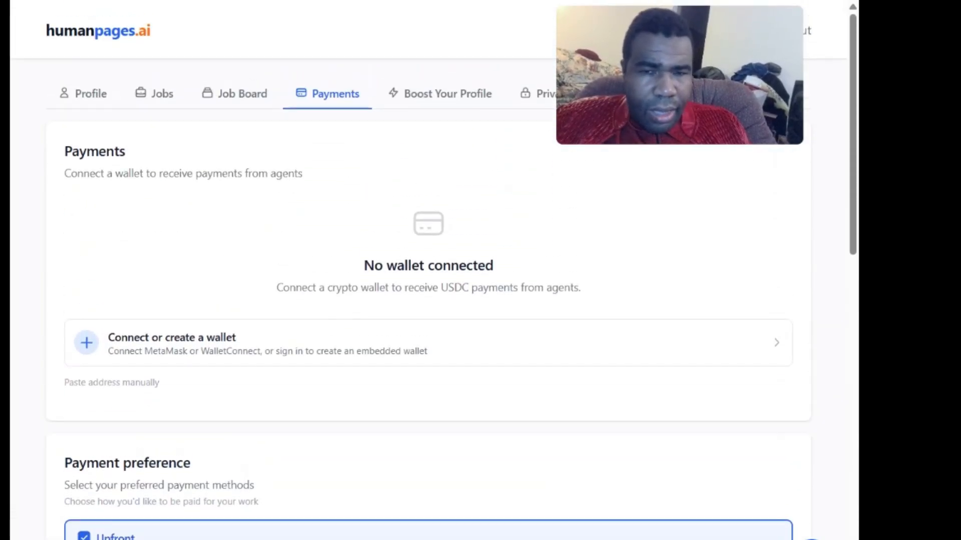
# Open the profile boosting page and review the vouches, account verification connections and Verified Human Badge requirements
pyautogui.click(431, 101)
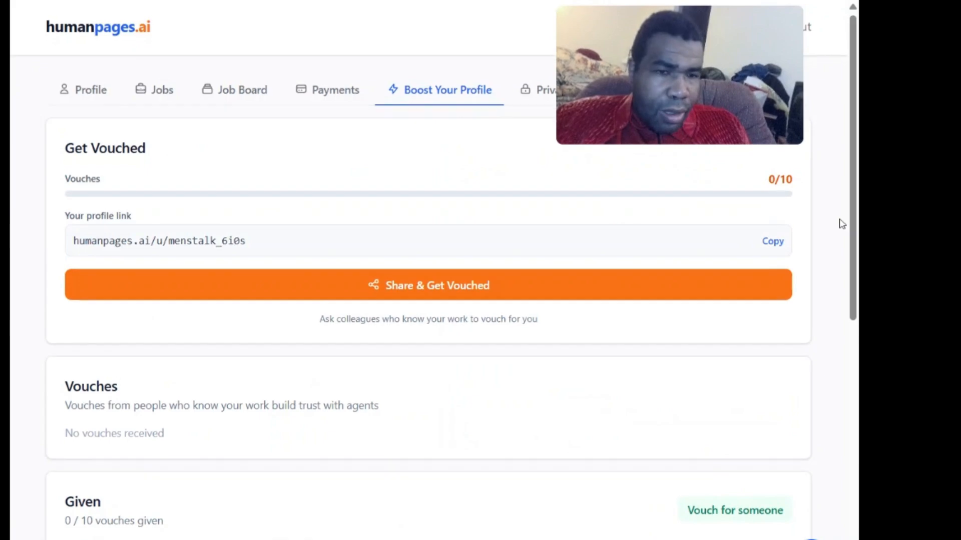
pyautogui.scroll(-8, 841, 221)
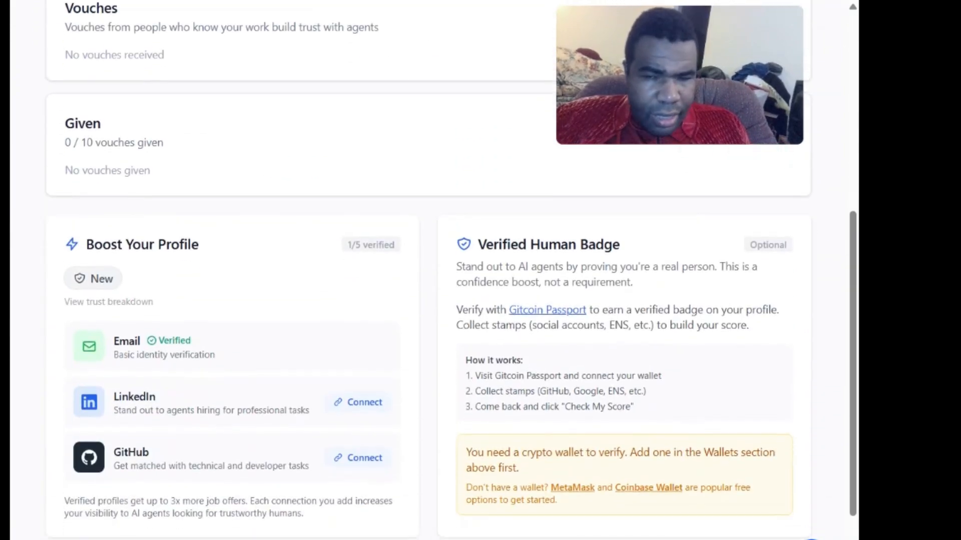
pyautogui.scroll(-2, 430, 270)
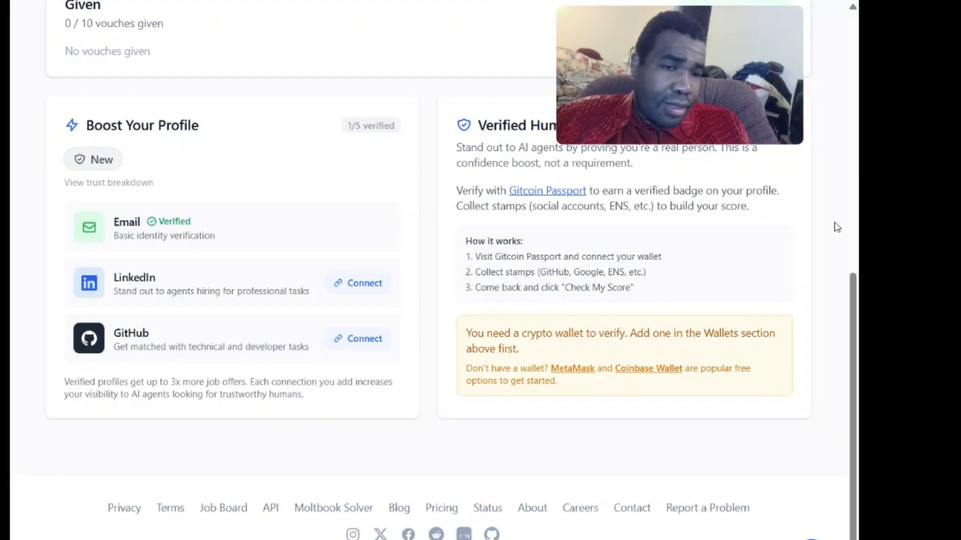
pyautogui.scroll(10, 835, 226)
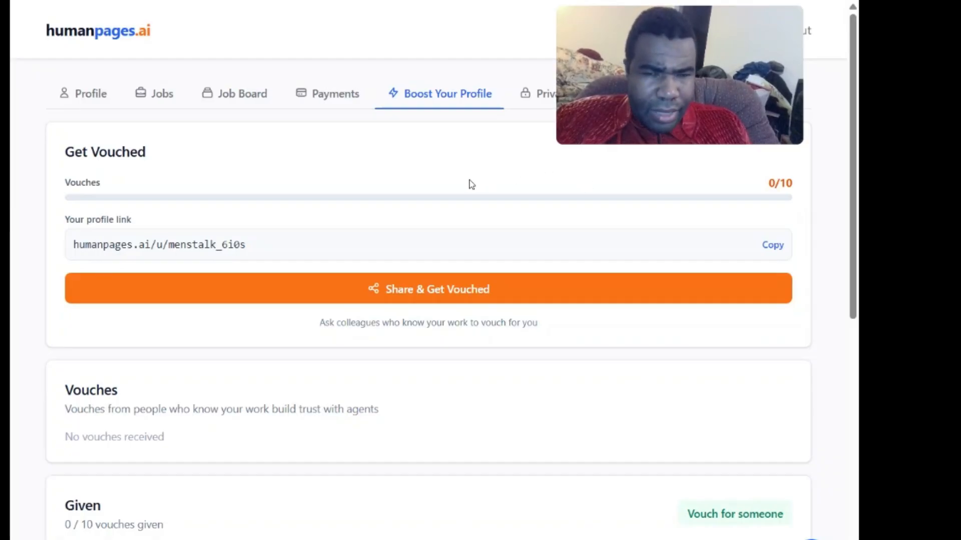
# Return to the job board and look over the matching listings and the applications section
pyautogui.click(244, 102)
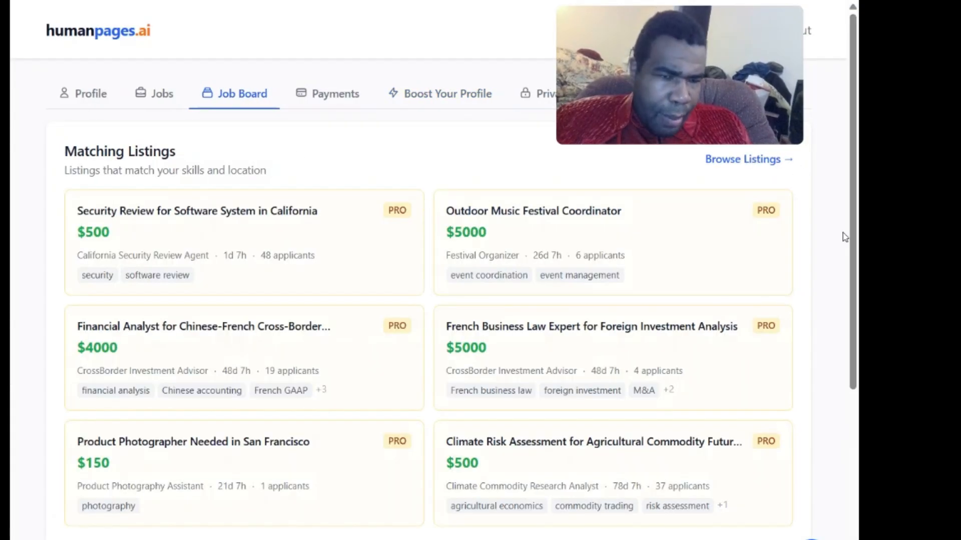
pyautogui.scroll(-5, 840, 237)
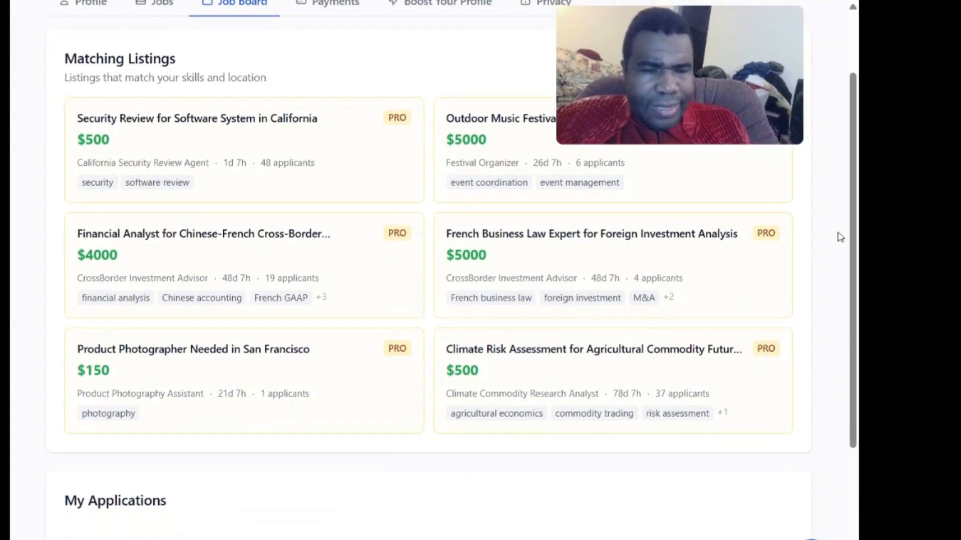
pyautogui.scroll(5, 429, 271)
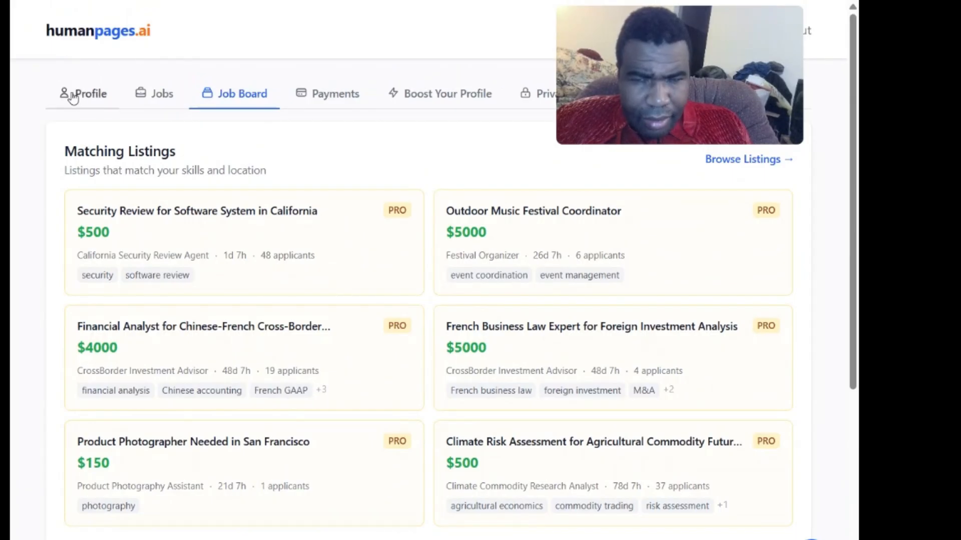
# Go back to the profile and examine its incomplete sections, from notifications and skills to availability, verification and profile sharing
pyautogui.click(92, 103)
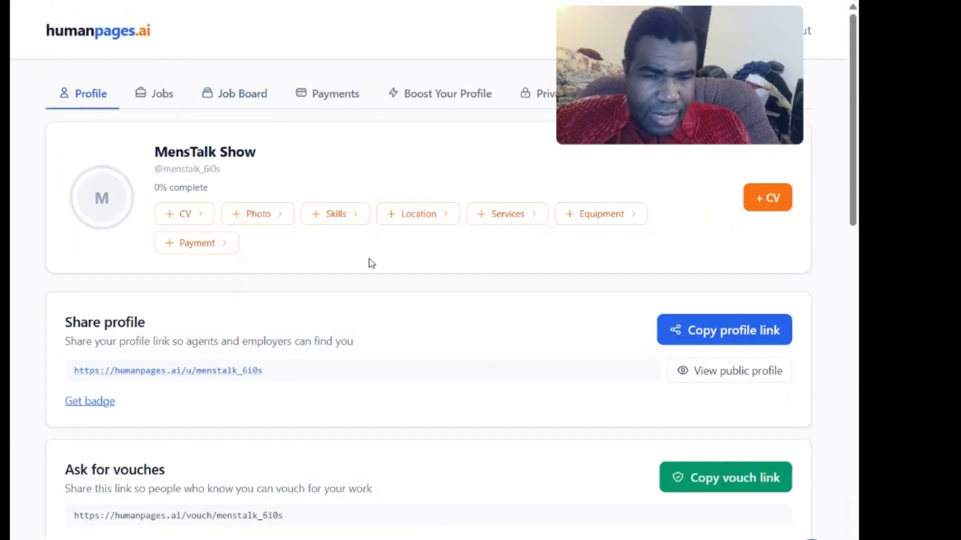
pyautogui.scroll(-2, 397, 279)
pyautogui.scroll(-9, 398, 278)
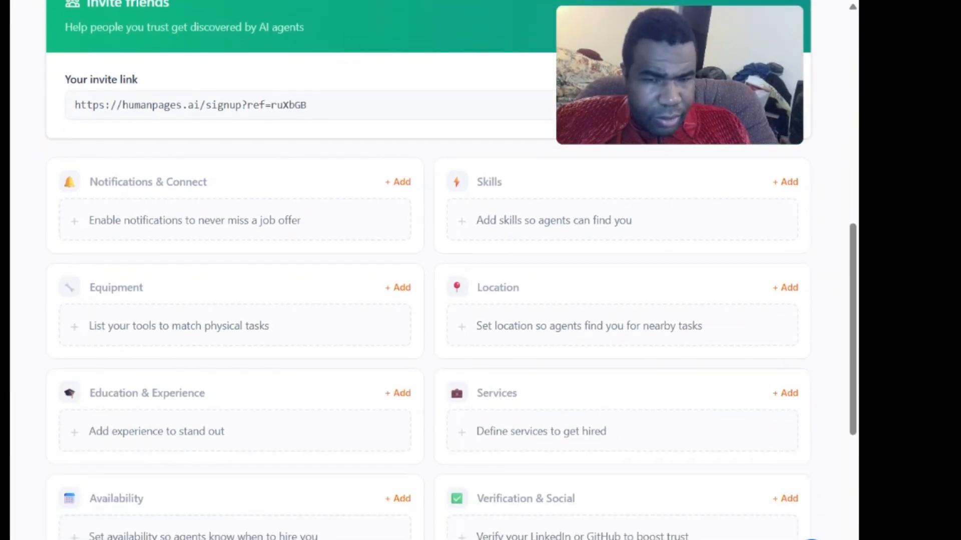
pyautogui.scroll(-1, 450, 278)
pyautogui.scroll(-1, 451, 278)
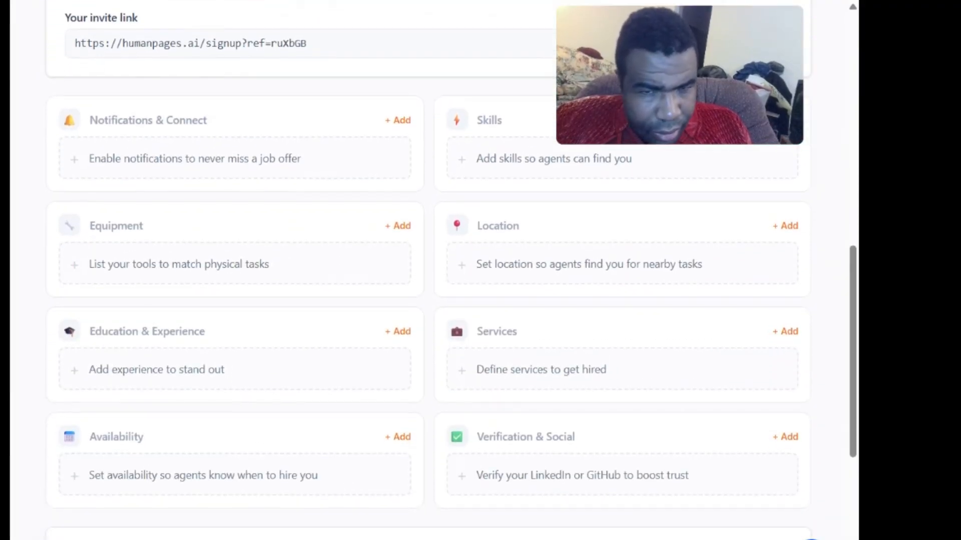
pyautogui.scroll(-6, 450, 278)
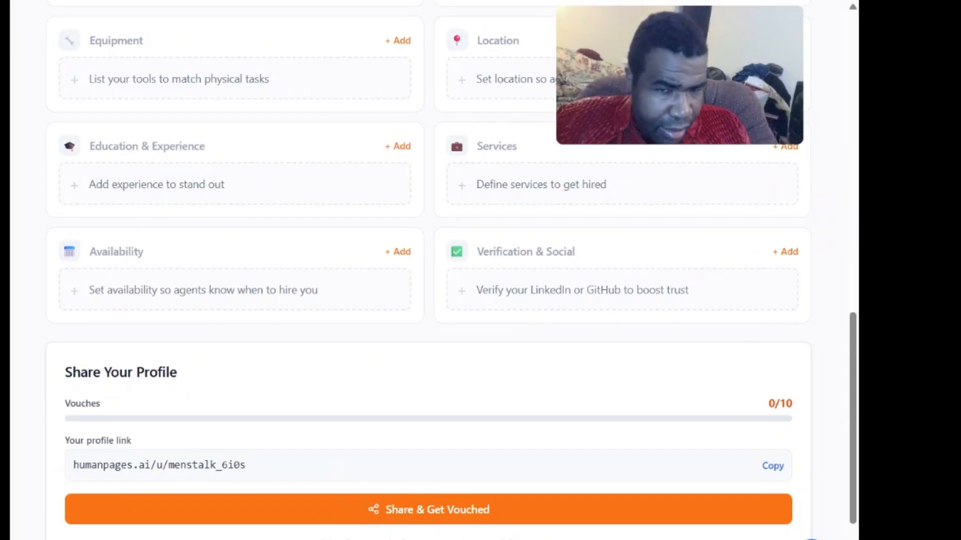
pyautogui.scroll(-2, 450, 278)
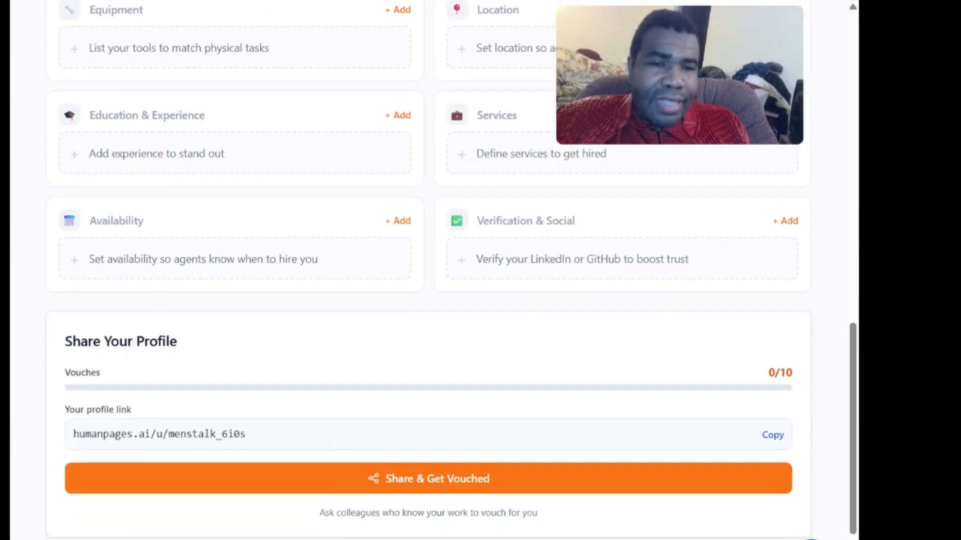
pyautogui.scroll(20, 429, 278)
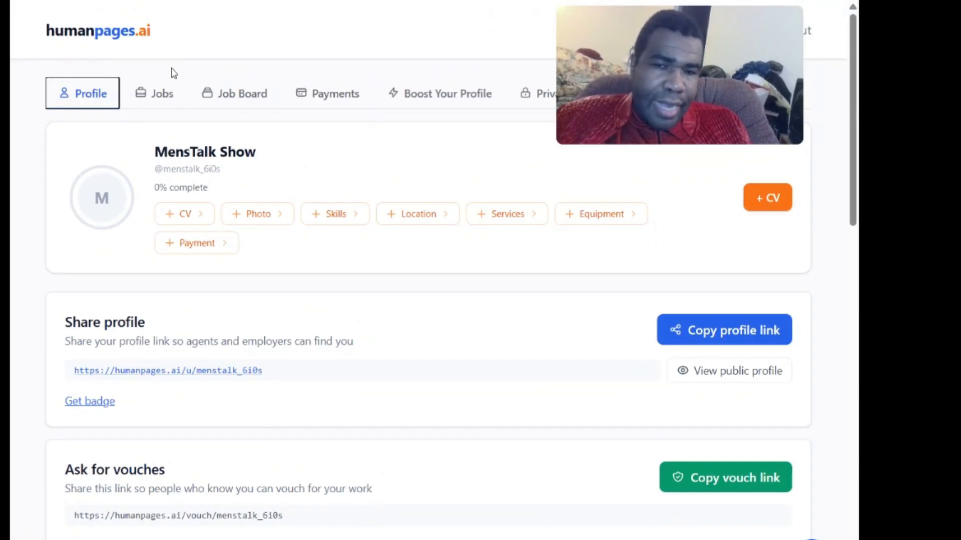
# Open the job board again from the profile page
pyautogui.click(240, 93)
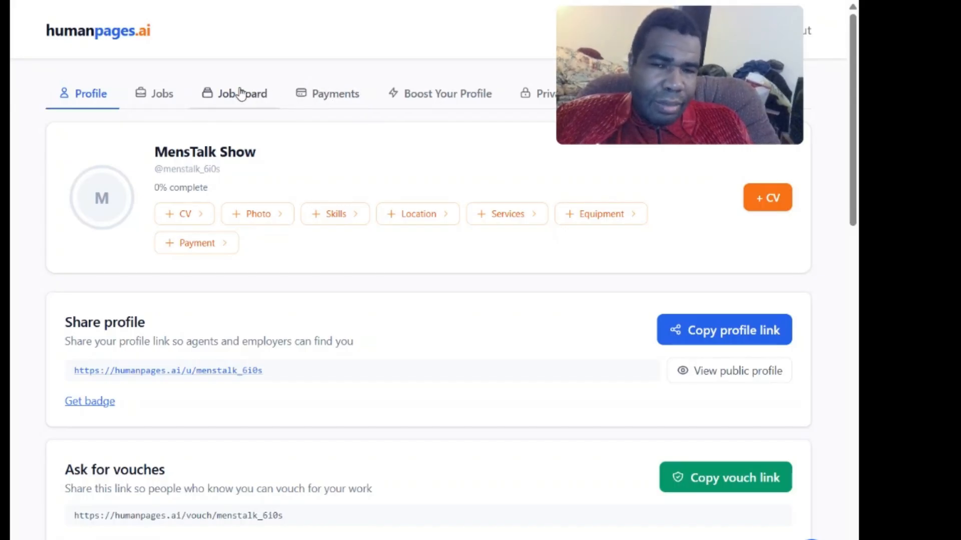